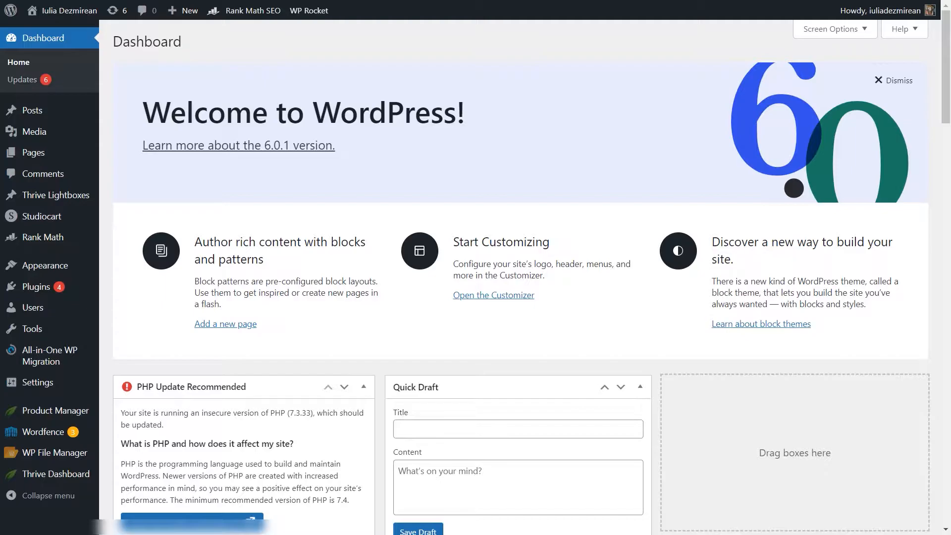
Step: Open the Photography 101 course from the Thrive Apprentice course list
mouse_move(49, 474)
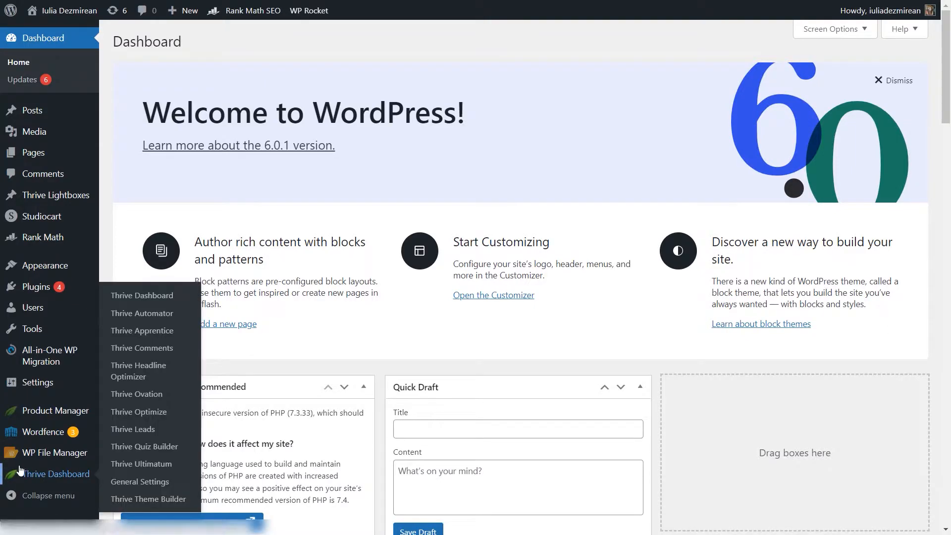
click(159, 333)
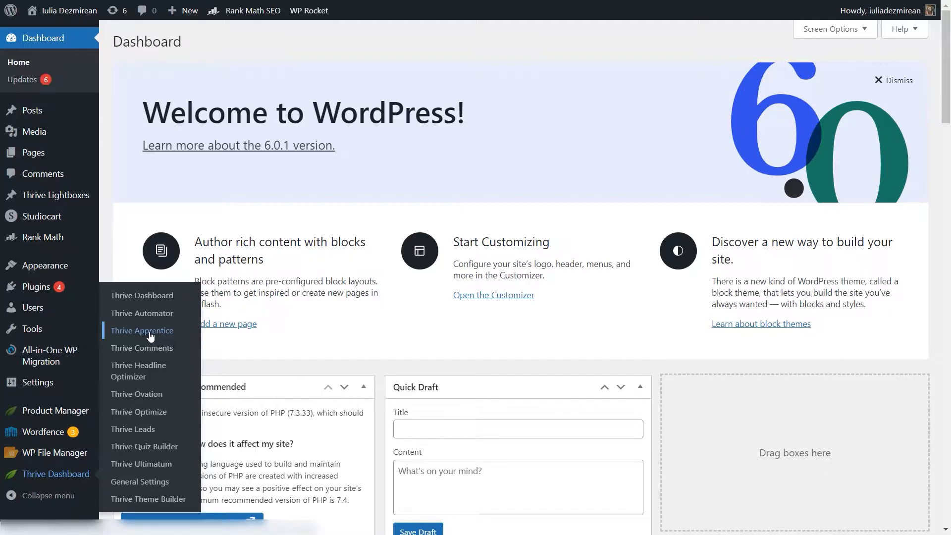
click(53, 87)
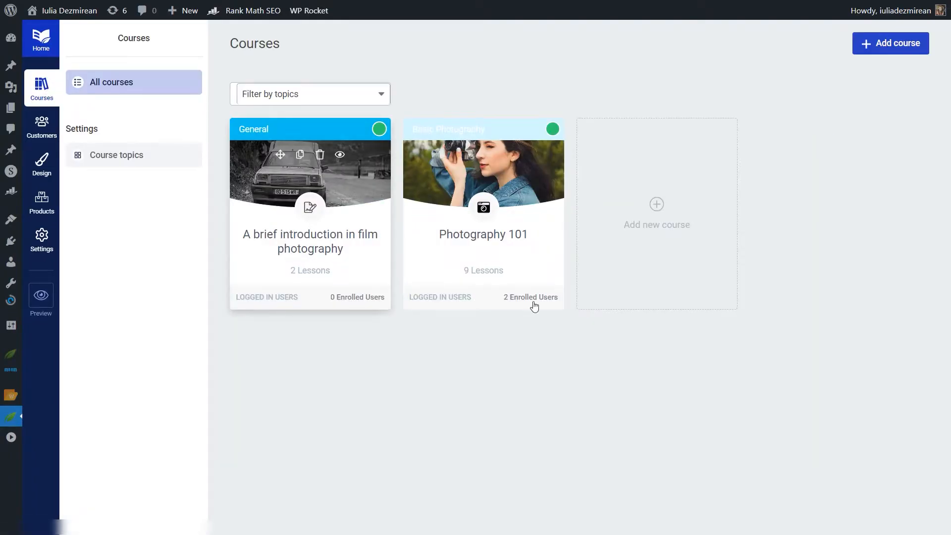
mouse_move(432, 164)
click(533, 253)
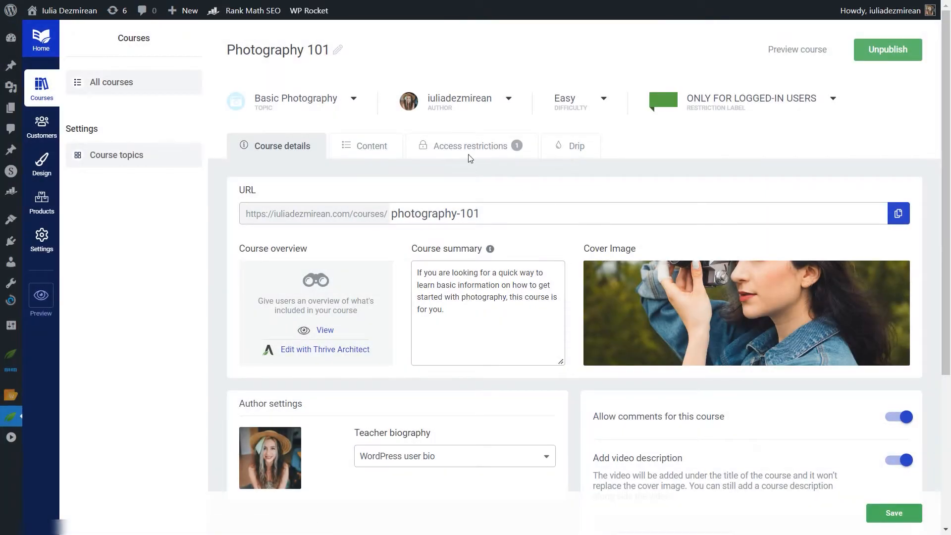
Step: Examine the Final Exam lesson in Photography 101's Advanced Techniques module and the existing quizzes in Thrive Quiz Builder
click(473, 147)
click(371, 148)
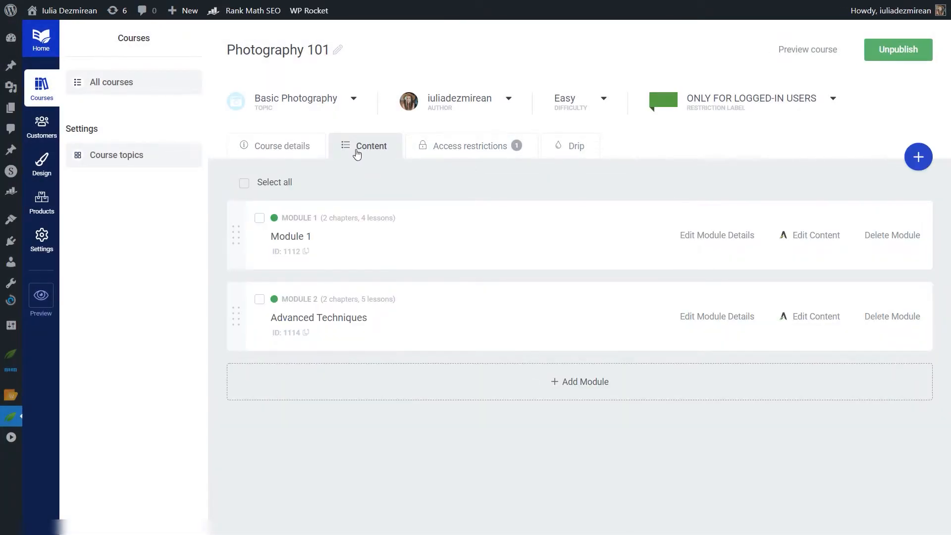
click(440, 320)
scroll(440, 320, down, 2)
click(440, 320)
scroll(444, 319, down, 4)
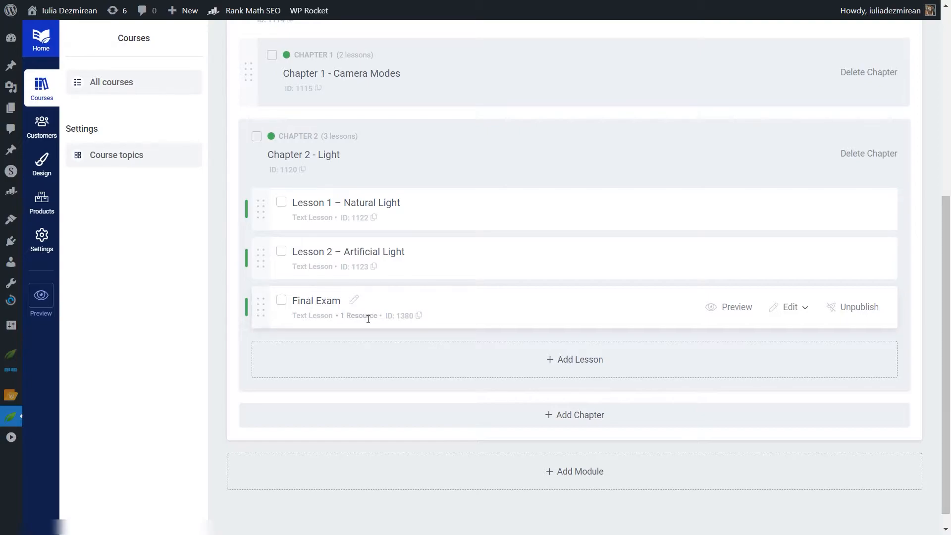
mouse_move(12, 418)
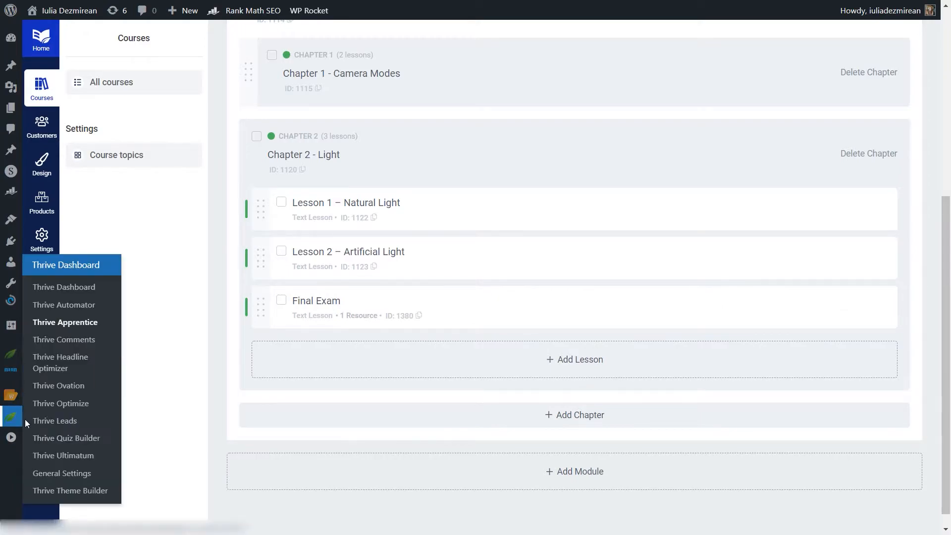
click(73, 439)
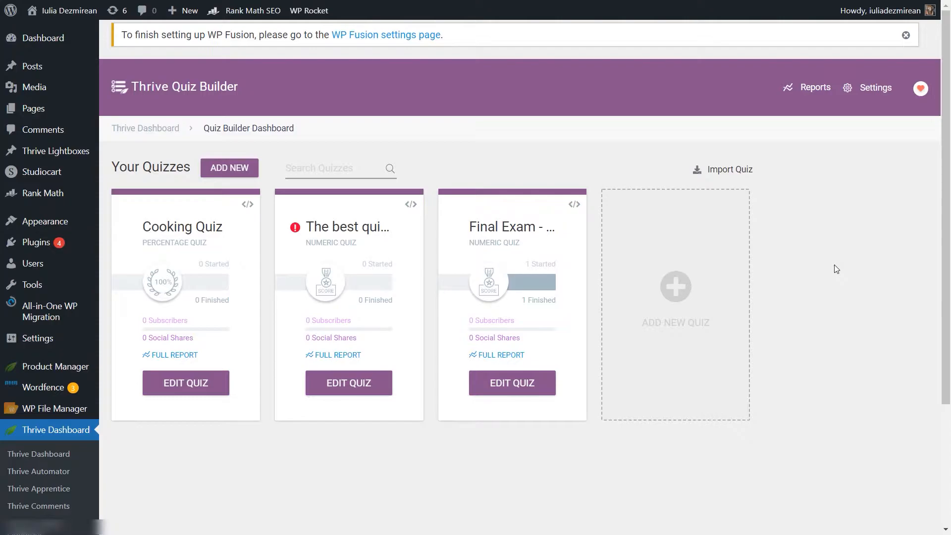
Step: Create a new automation in Thrive Automator and name it "Final exam passed > enroll in next course"
click(32, 475)
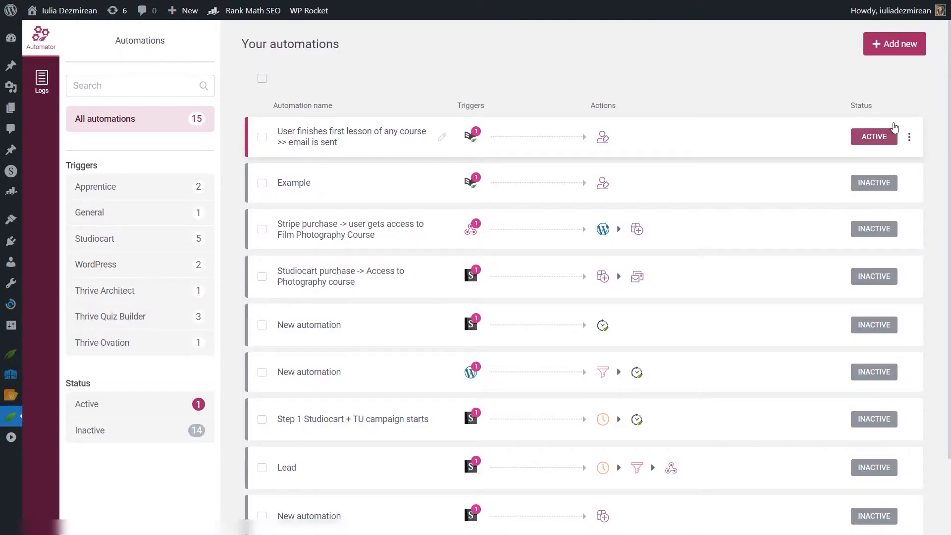
click(896, 44)
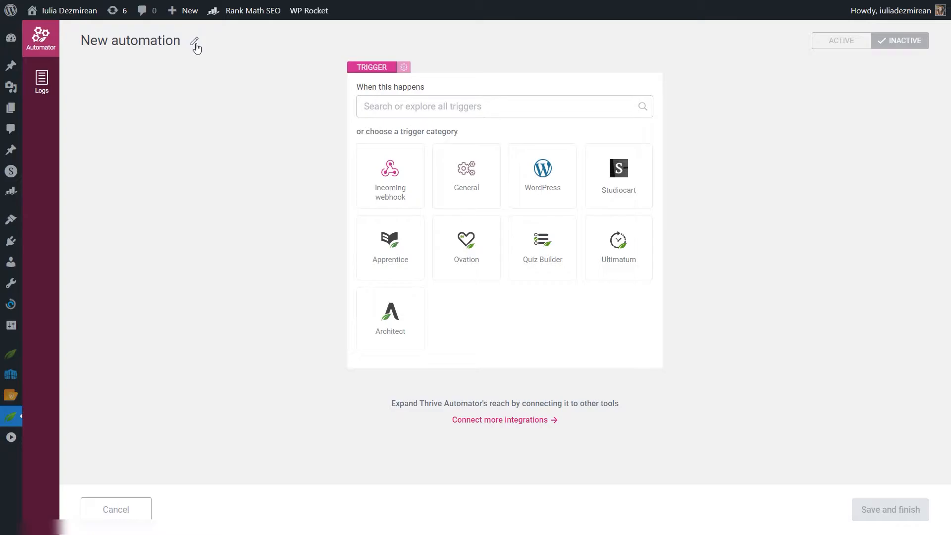
click(195, 41)
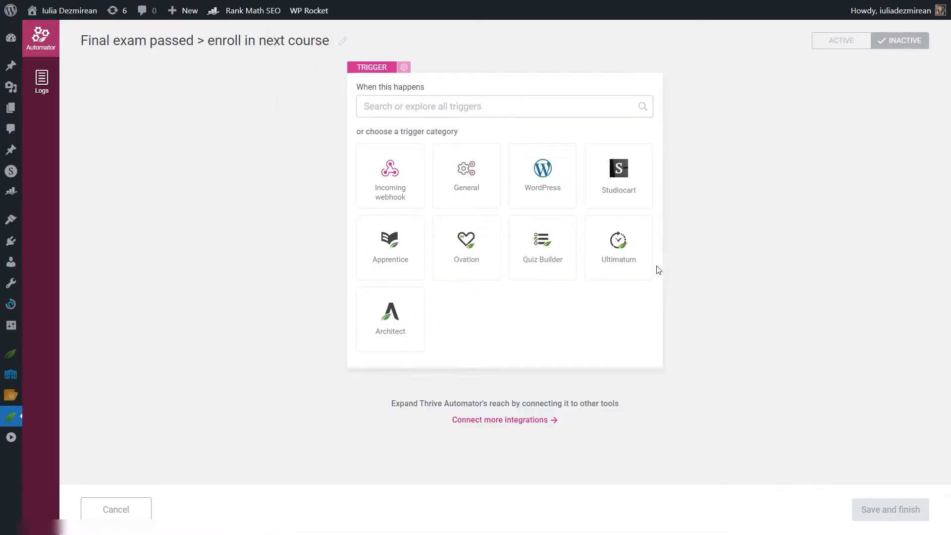
Step: Add the Quiz Builder trigger "User completes quiz" with the condition that the numeric quiz score is more than 59
click(534, 260)
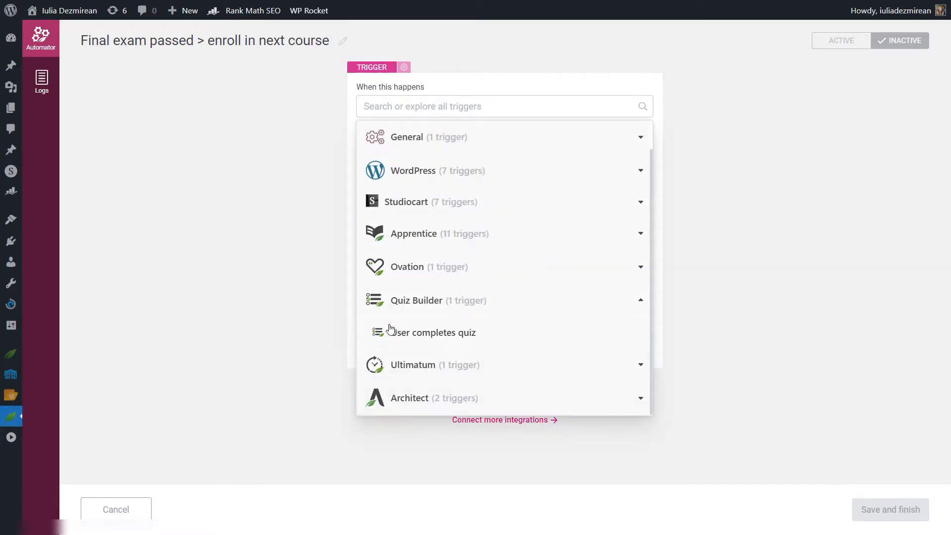
click(444, 338)
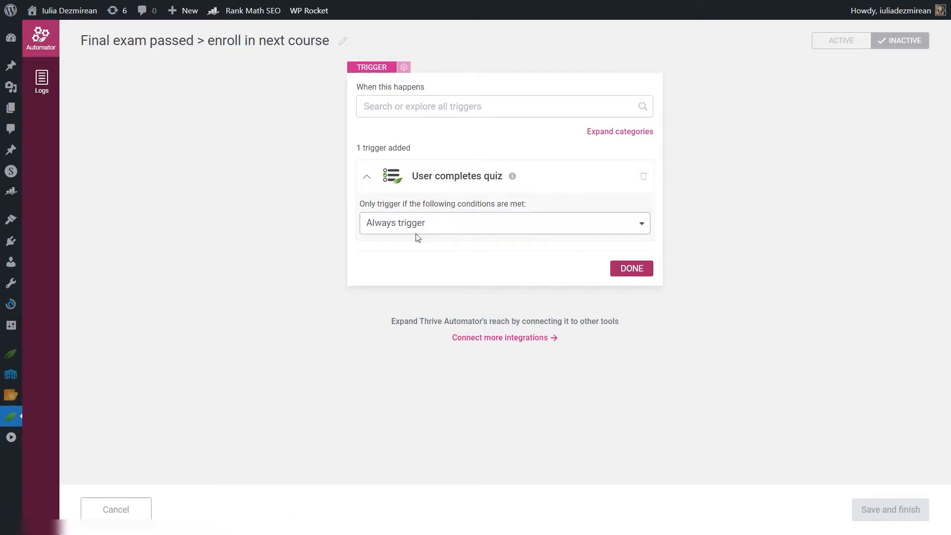
click(445, 226)
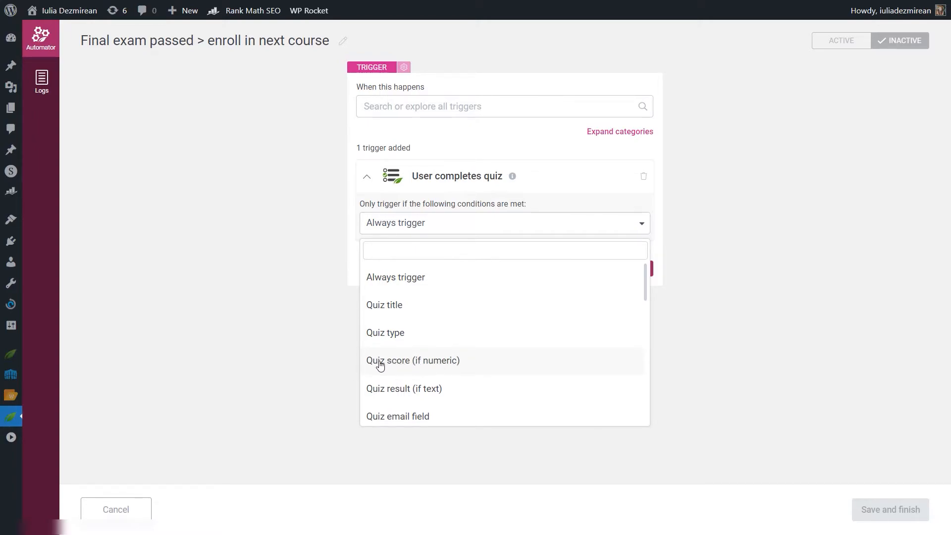
click(437, 366)
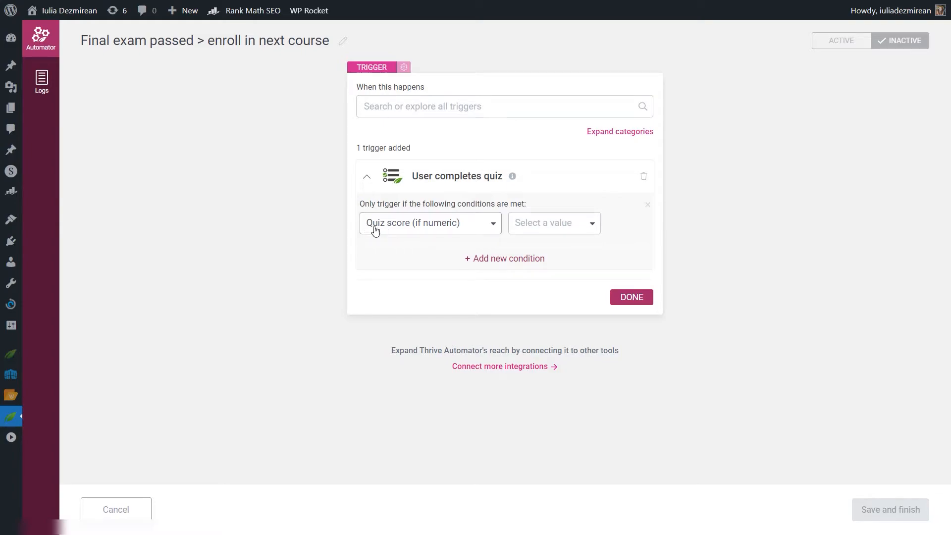
click(551, 231)
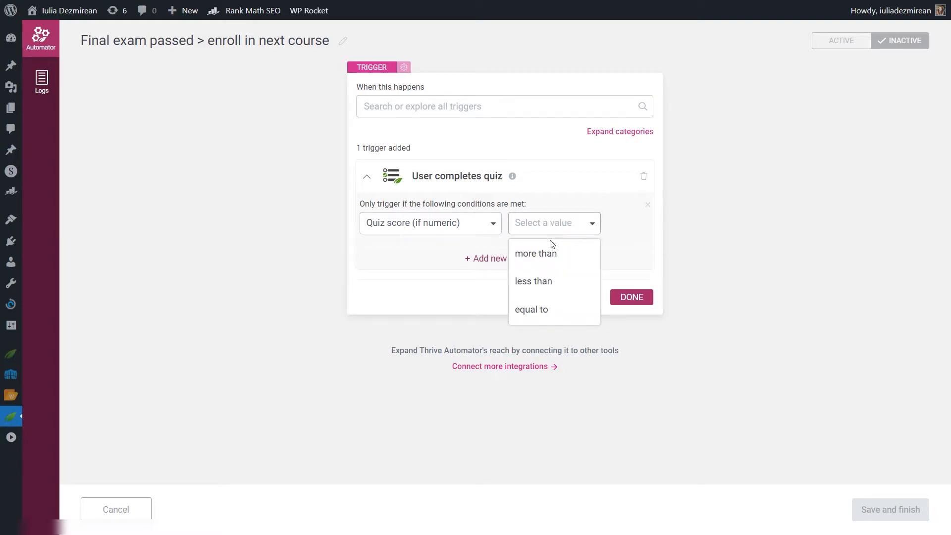
click(549, 249)
click(627, 237)
text(59)
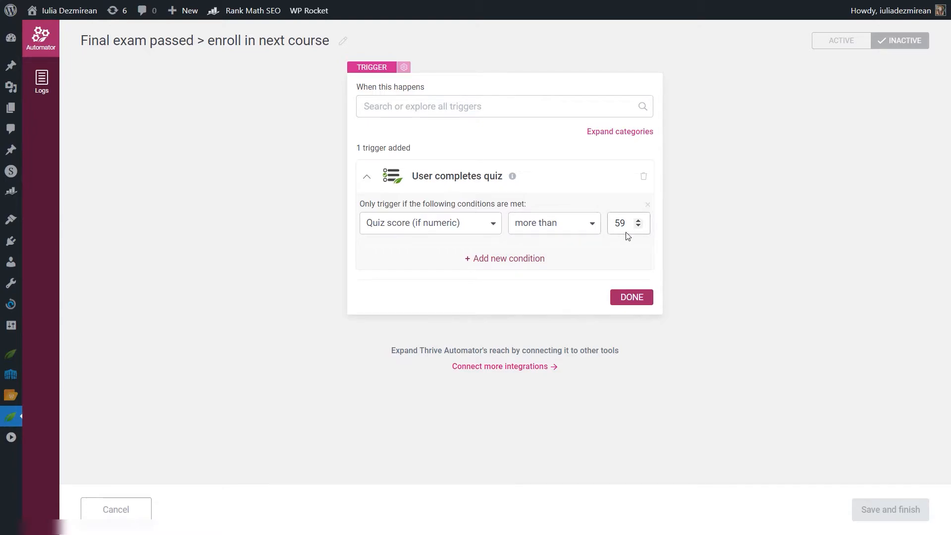
click(633, 298)
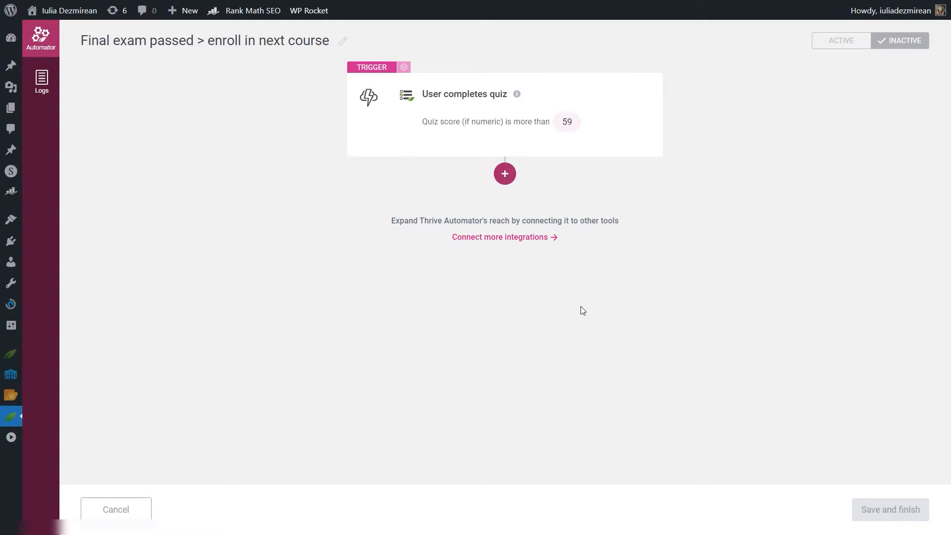
Step: Add an Apprentice action that grants access to the product "A brief introduction in film photography"
click(505, 173)
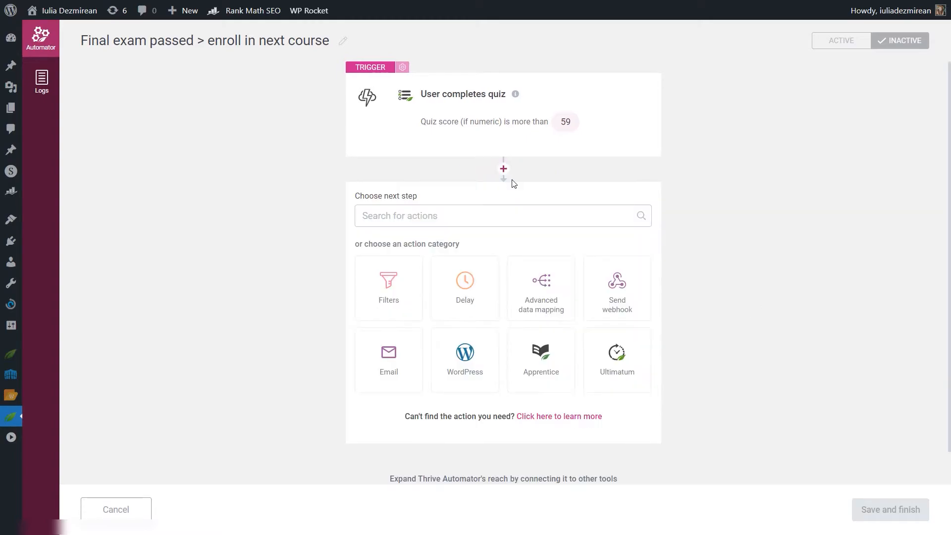
click(538, 371)
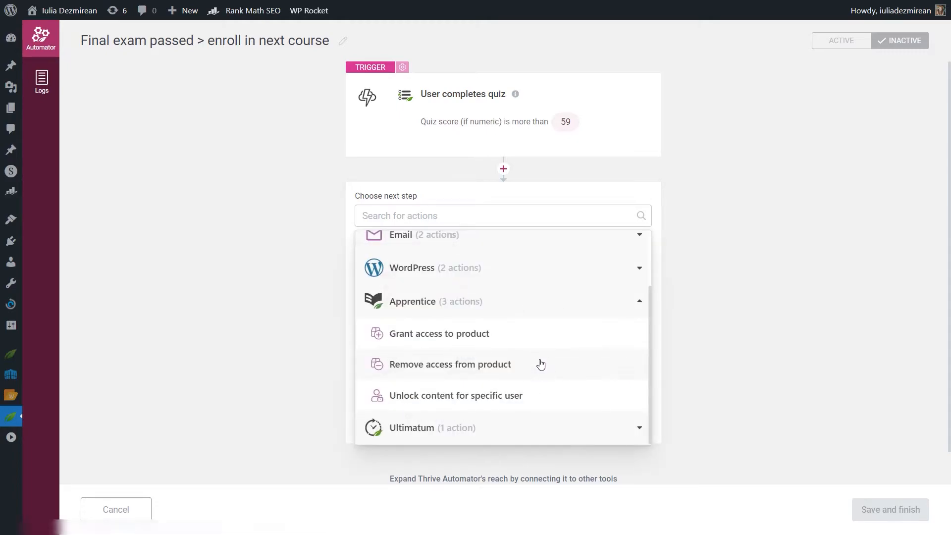
click(466, 337)
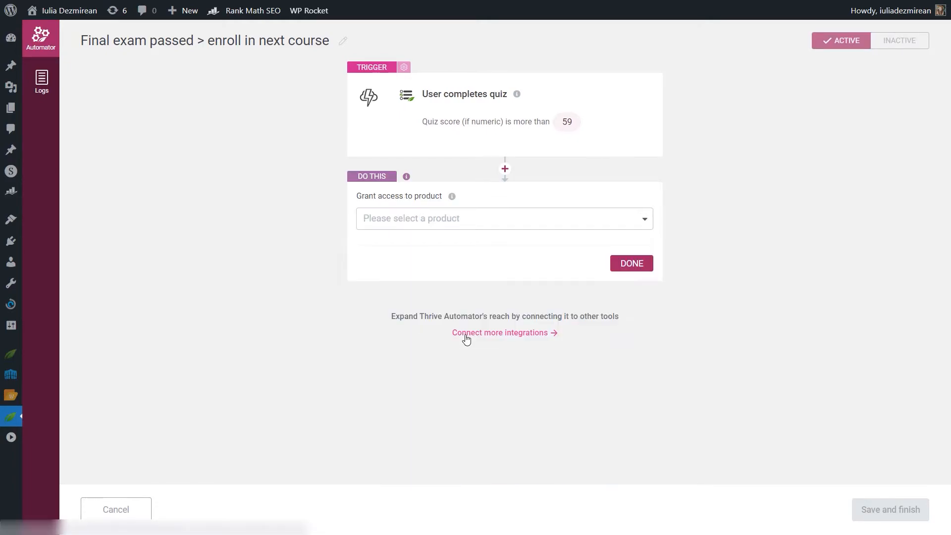
click(453, 218)
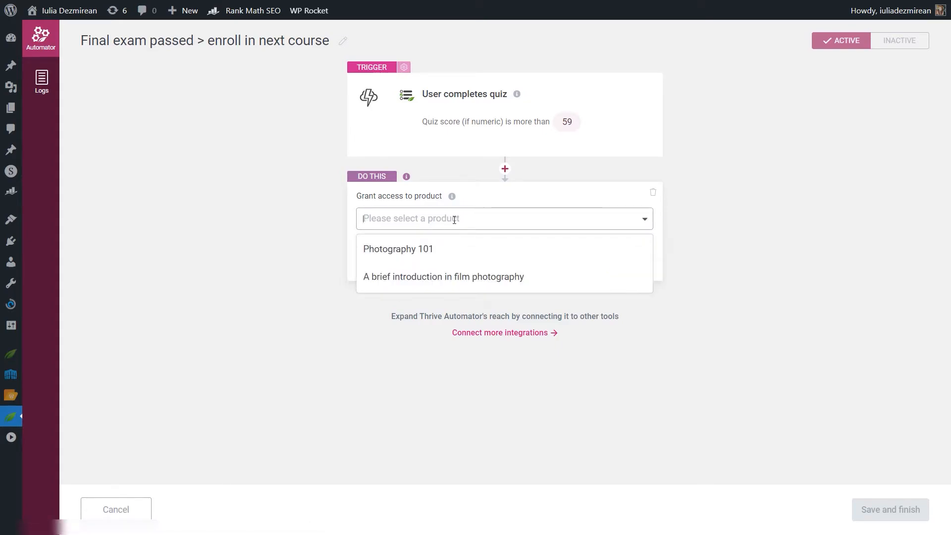
click(452, 277)
click(630, 294)
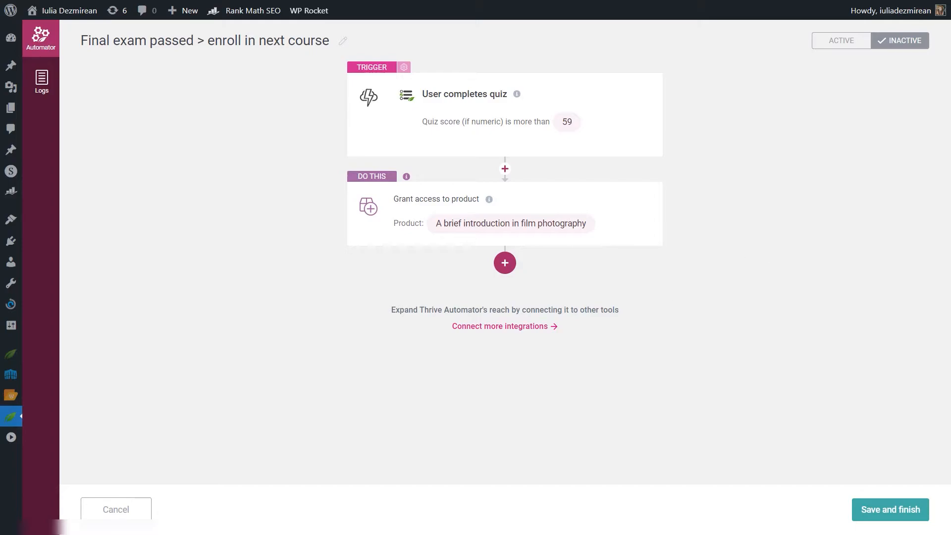
Step: Add an action adding the user in the ActiveCampaign autoresponder, with the list "Exam Passed" and the tag "60%"
click(515, 266)
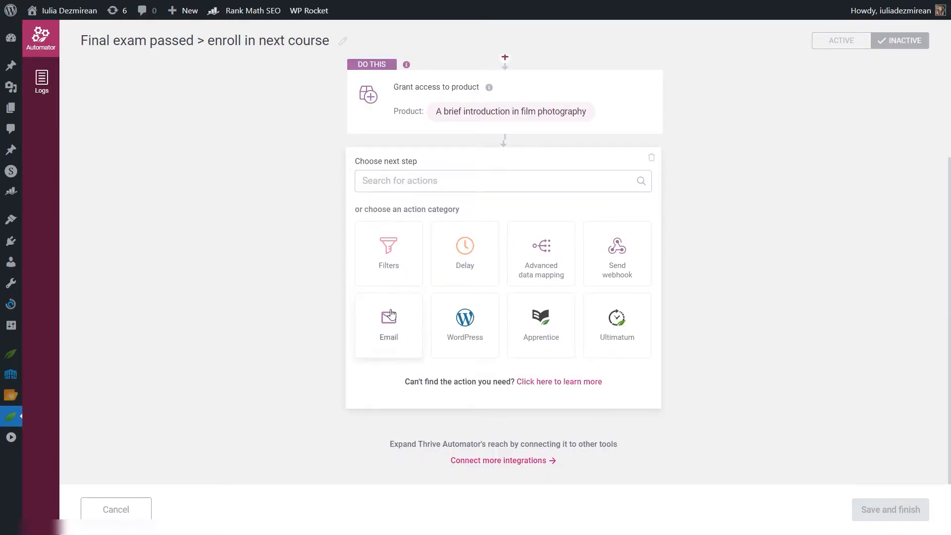
click(391, 313)
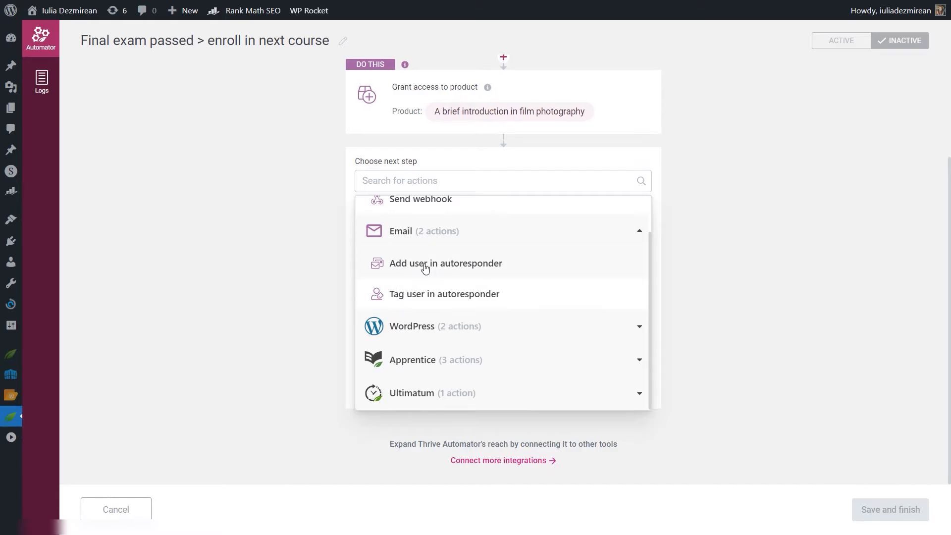
click(404, 262)
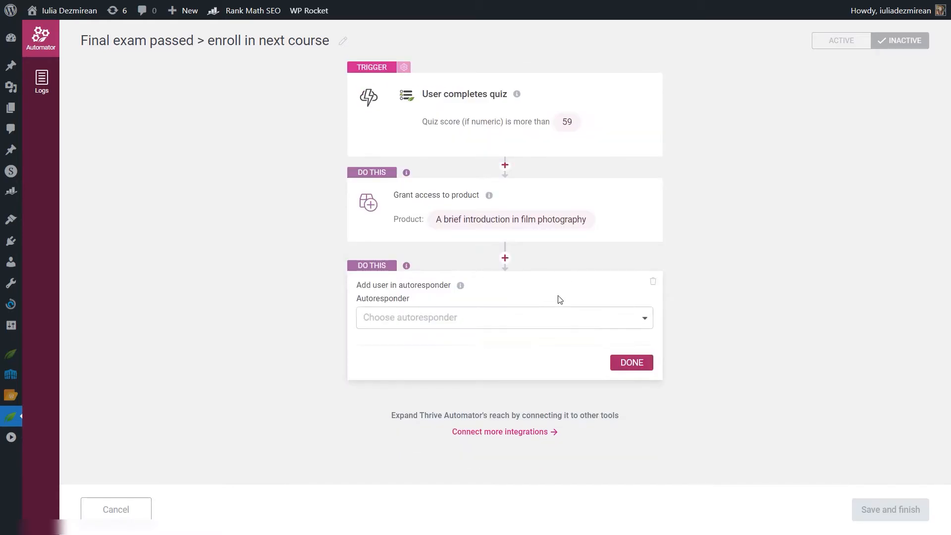
click(506, 322)
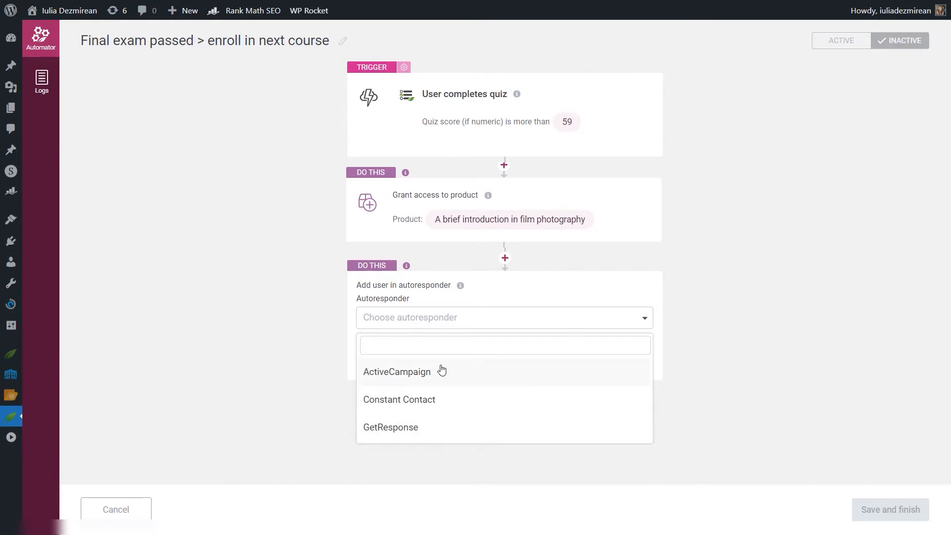
click(418, 373)
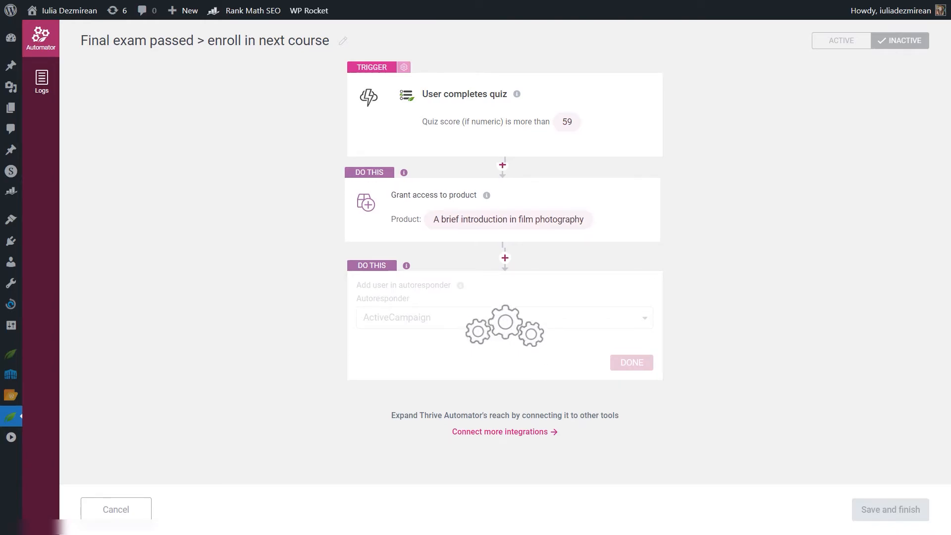
scroll(405, 380, down, 1)
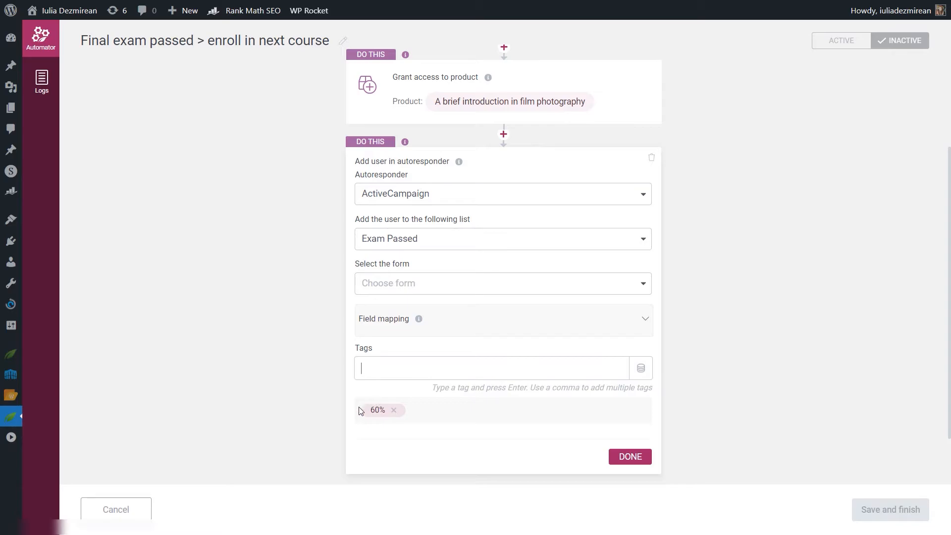
click(637, 461)
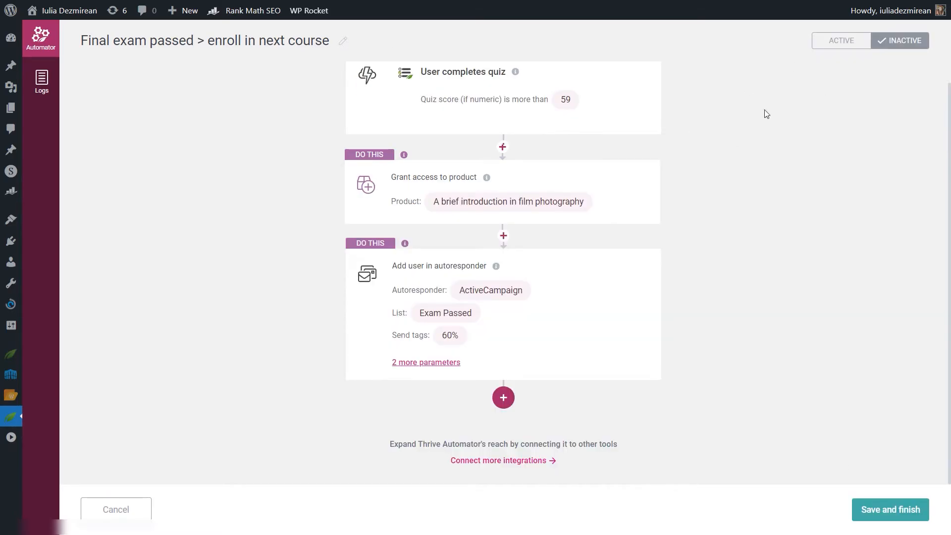
Step: Set the exam automation to active and save it
click(836, 44)
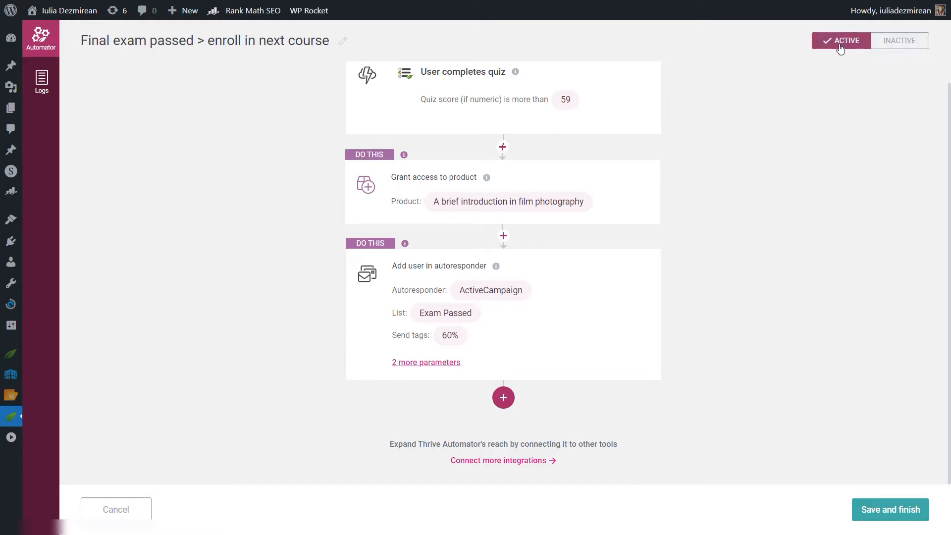
click(911, 503)
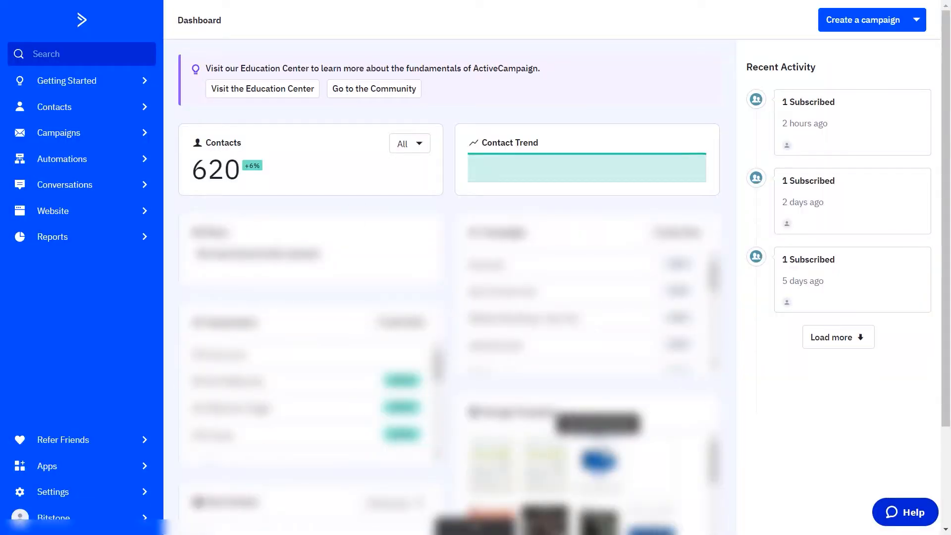
Step: Switch to ActiveCampaign and create a new automation with the Start from Scratch recipe
click(65, 159)
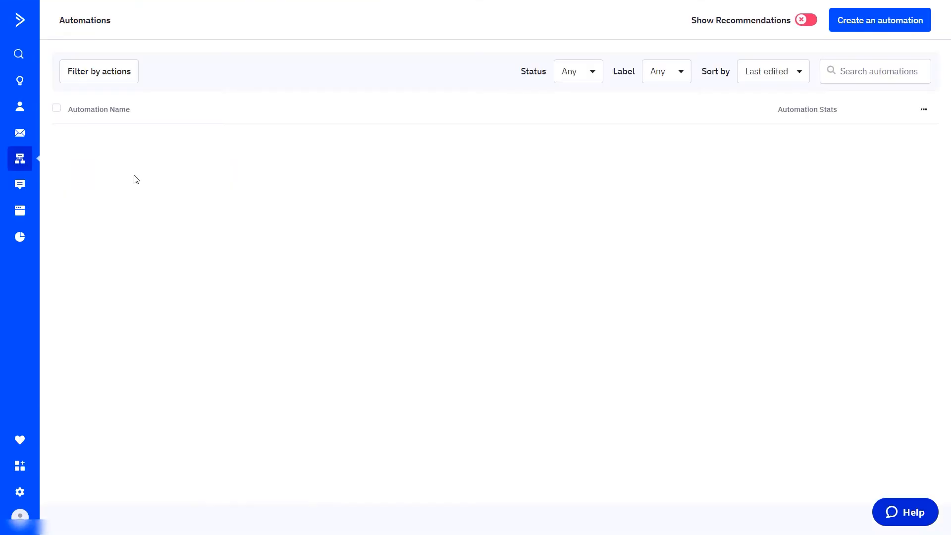
click(882, 29)
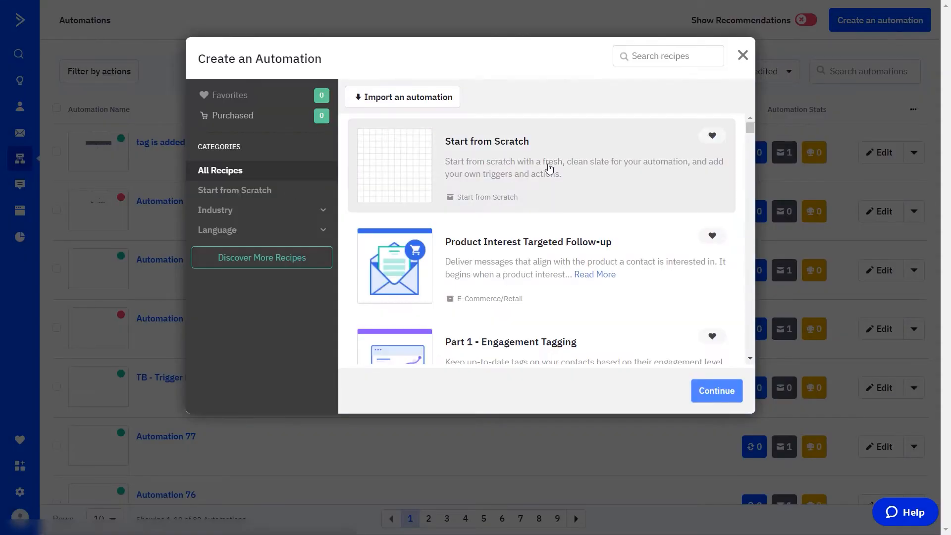
click(698, 395)
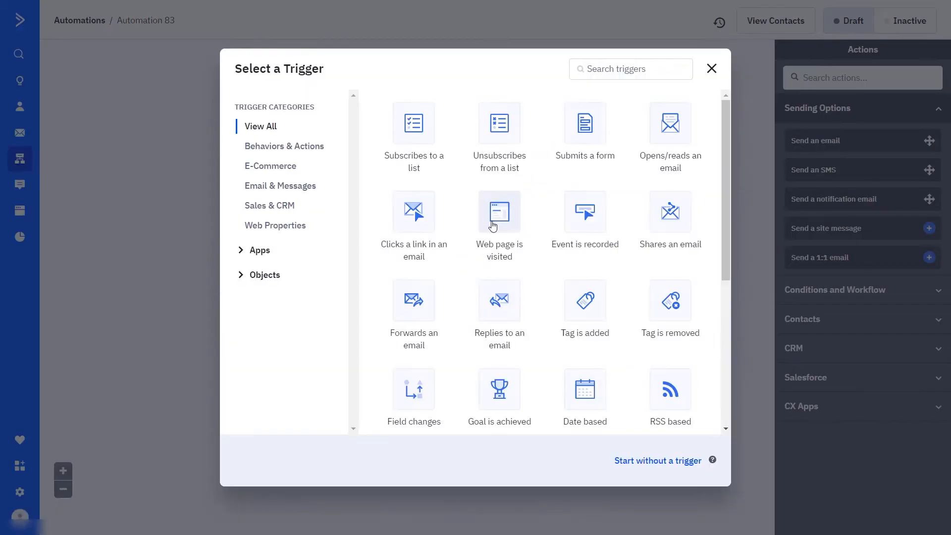
Step: Add a start trigger to the automation for when the tag "60%" is added, running once
click(595, 327)
click(287, 98)
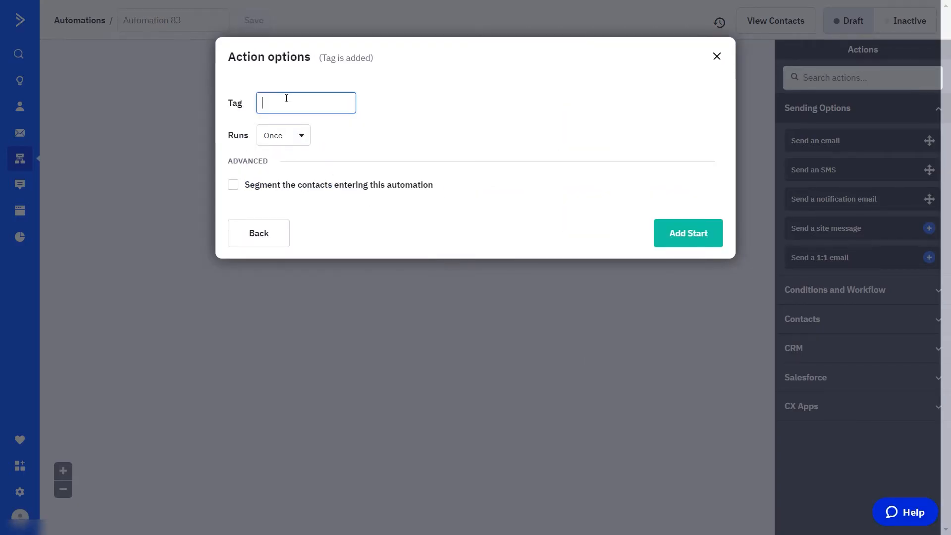
text(60%)
click(713, 243)
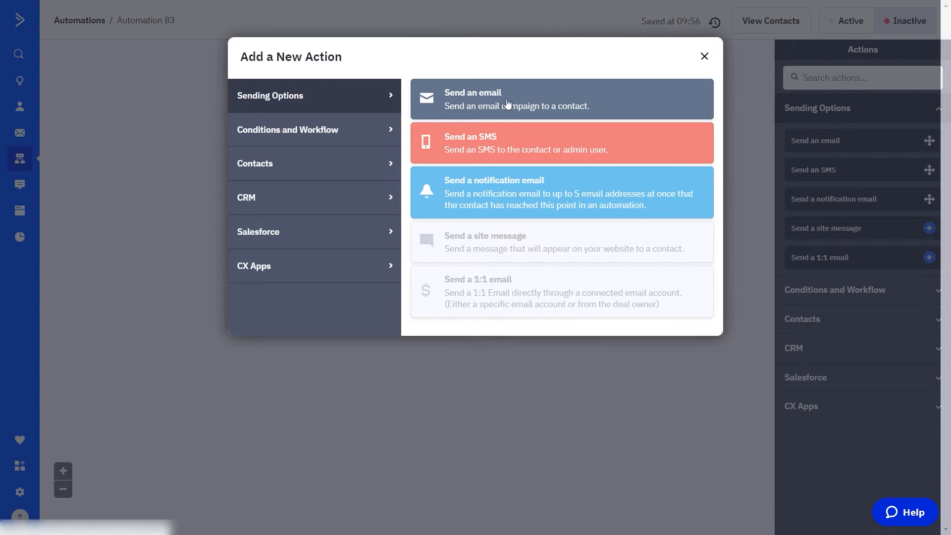
Step: Add a Send an email action with the email "Exam passed" and set the automation to active
click(482, 118)
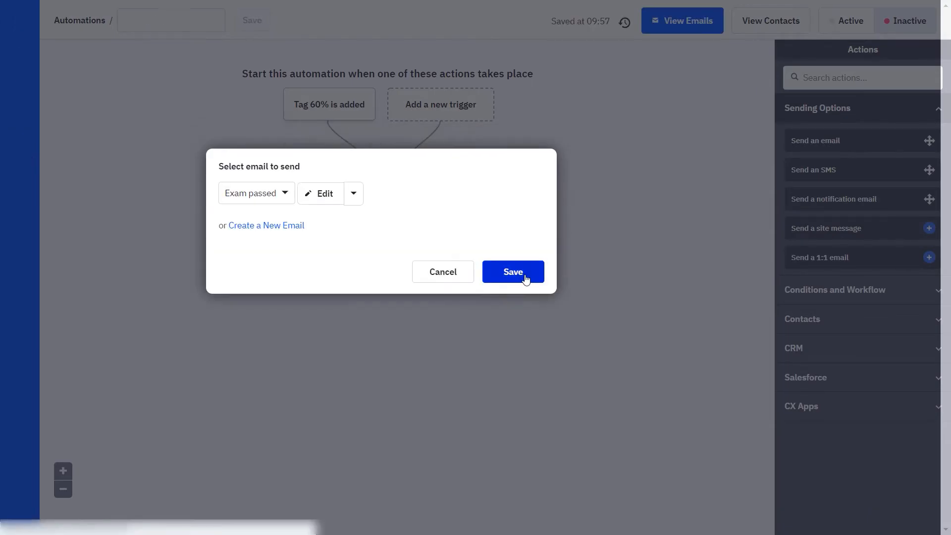
click(517, 280)
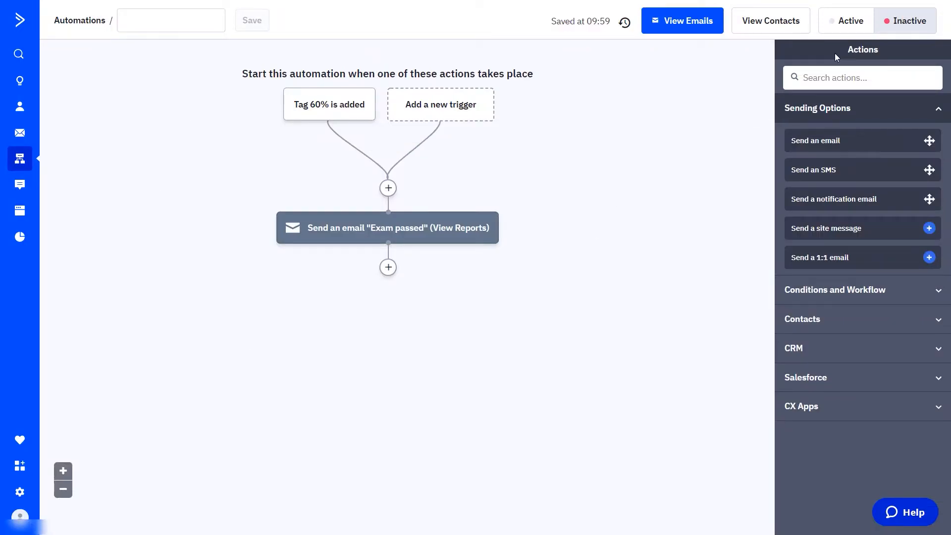
click(844, 27)
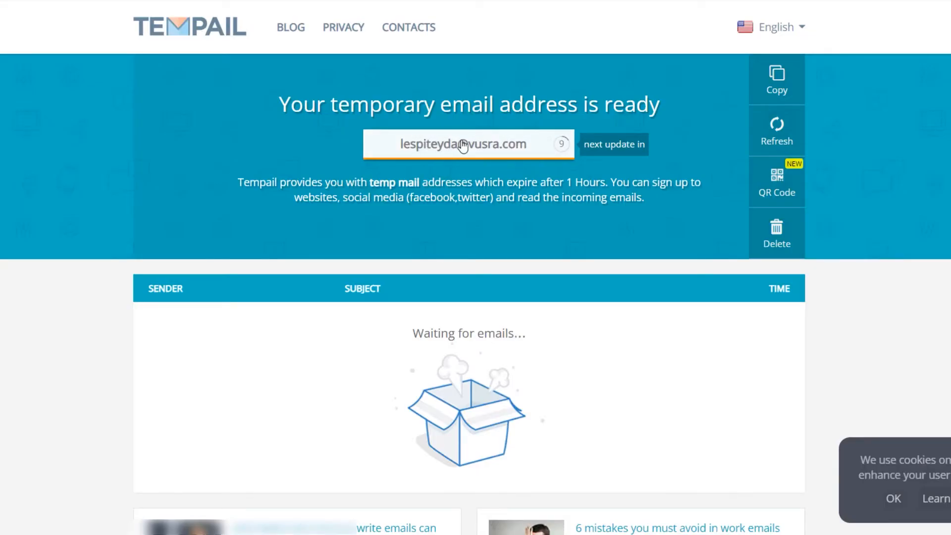
Step: Copy the temporary email address from Tempail and start the Photography 101 course on the course site
click(462, 143)
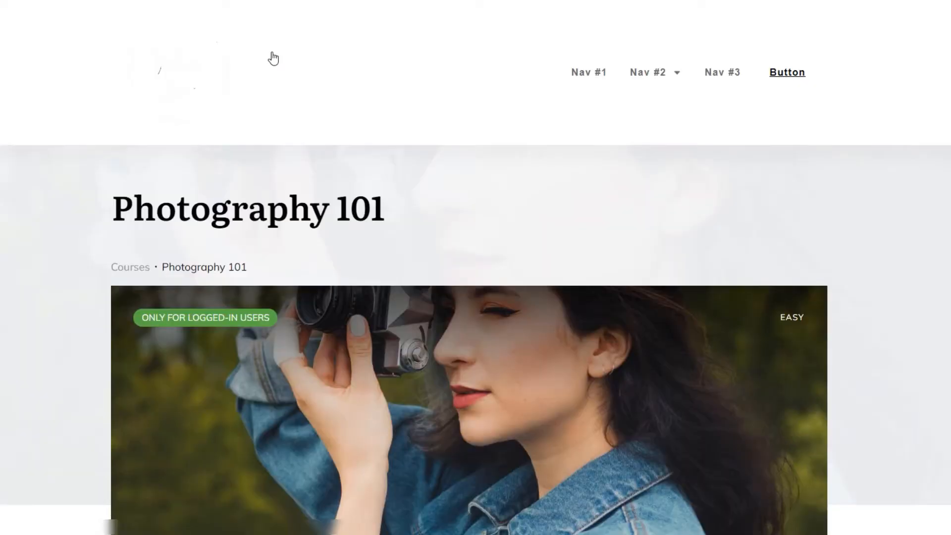
scroll(272, 58, down, 10)
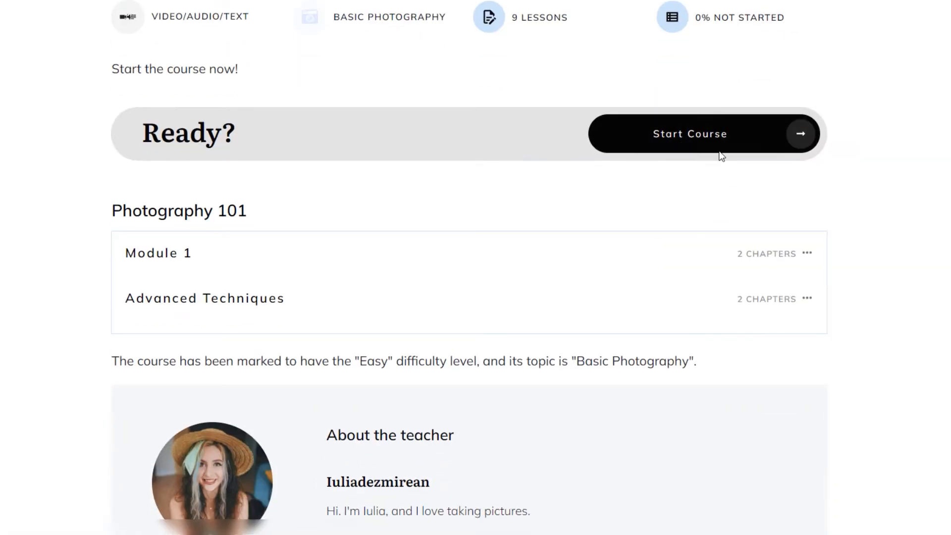
click(666, 138)
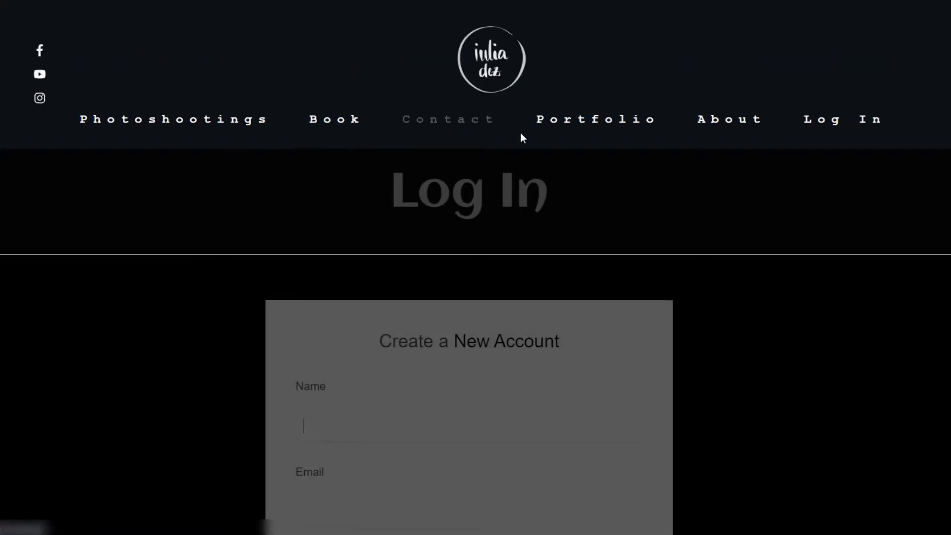
Step: Fill in the new account form for the test student, pasting the temporary email address into the email field
scroll(505, 134, down, 5)
scroll(545, 205, down, 5)
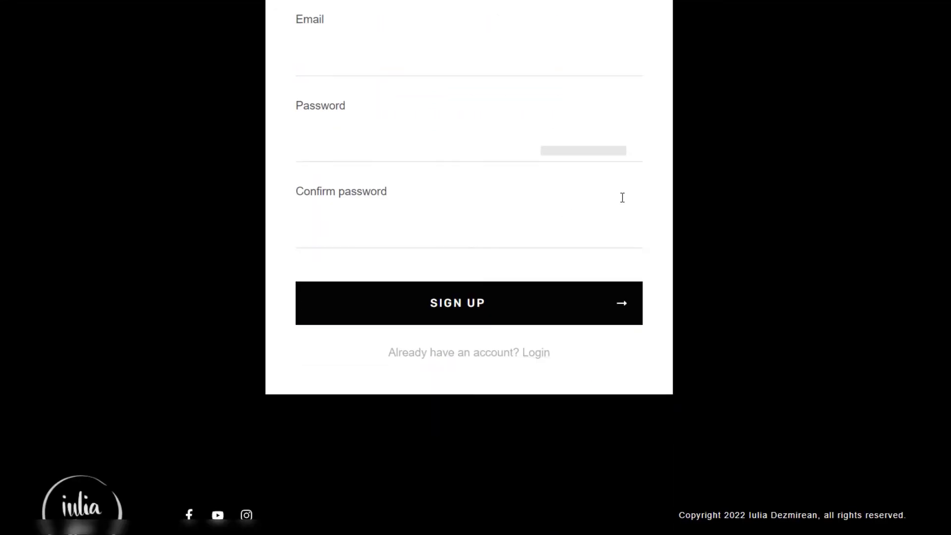
scroll(600, 367, up, 3)
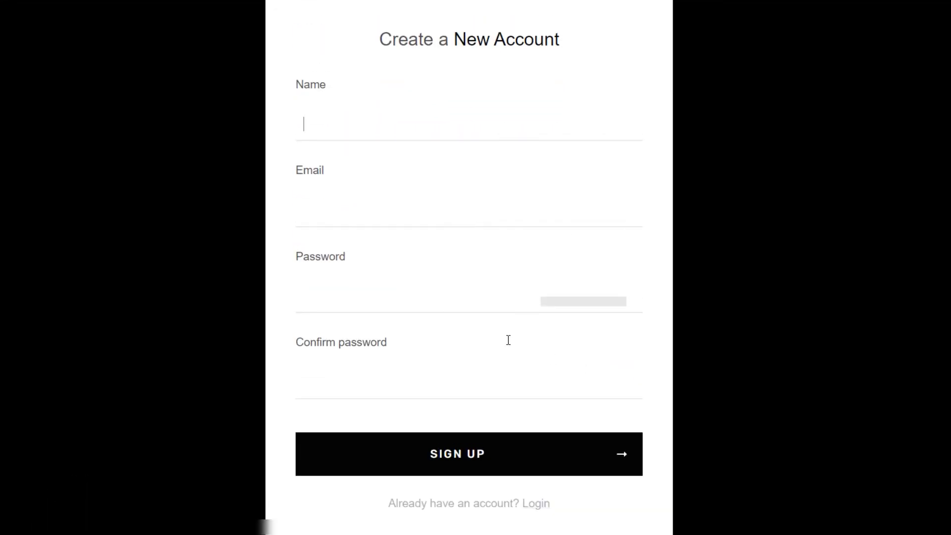
click(469, 215)
key(ctrl+v)
click(367, 127)
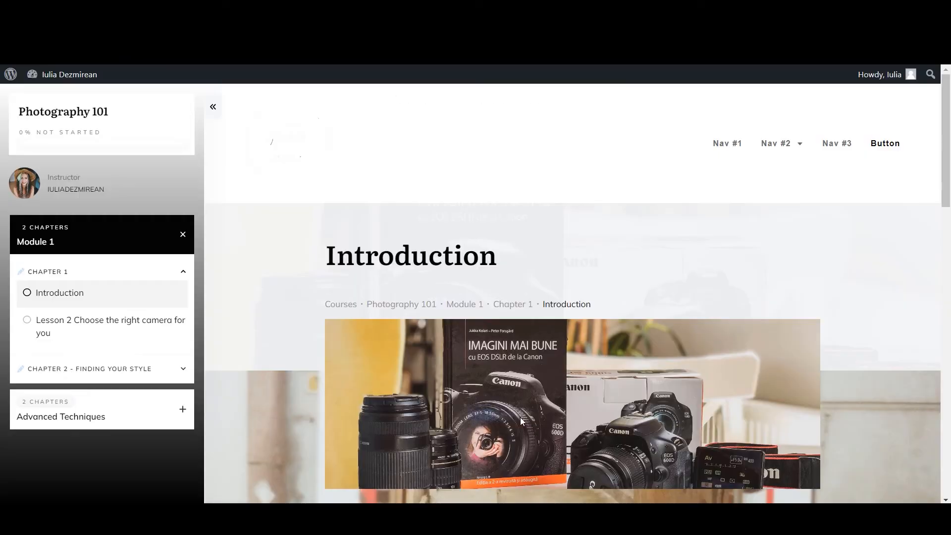
Step: Open the Final Exam lesson in Chapter 2 - Light of the Advanced Techniques module
scroll(567, 323, down, 5)
scroll(547, 321, down, 7)
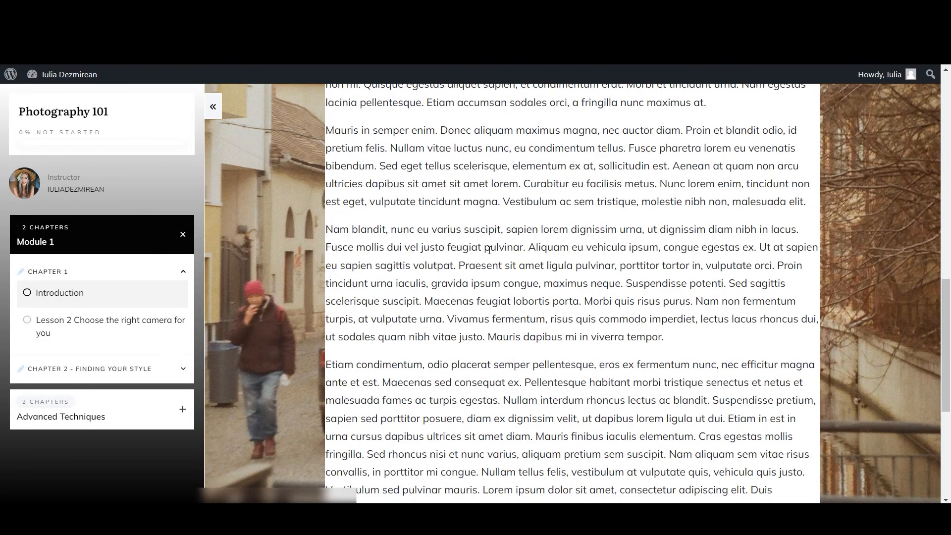
scroll(490, 249, down, 3)
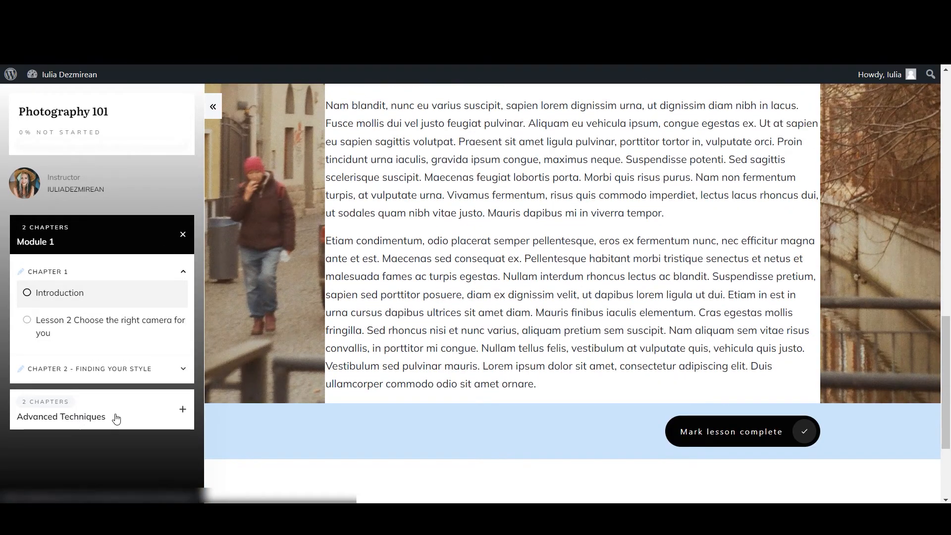
click(114, 420)
click(73, 352)
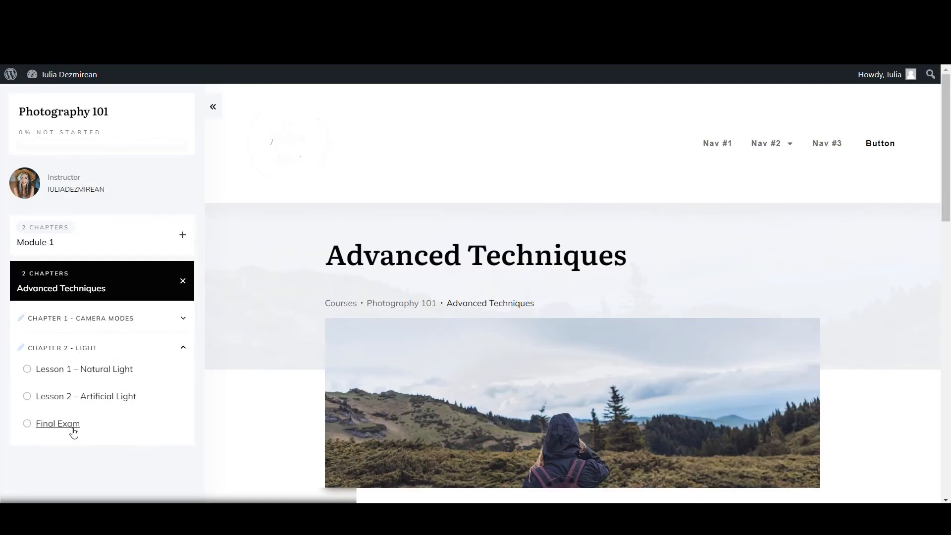
click(75, 427)
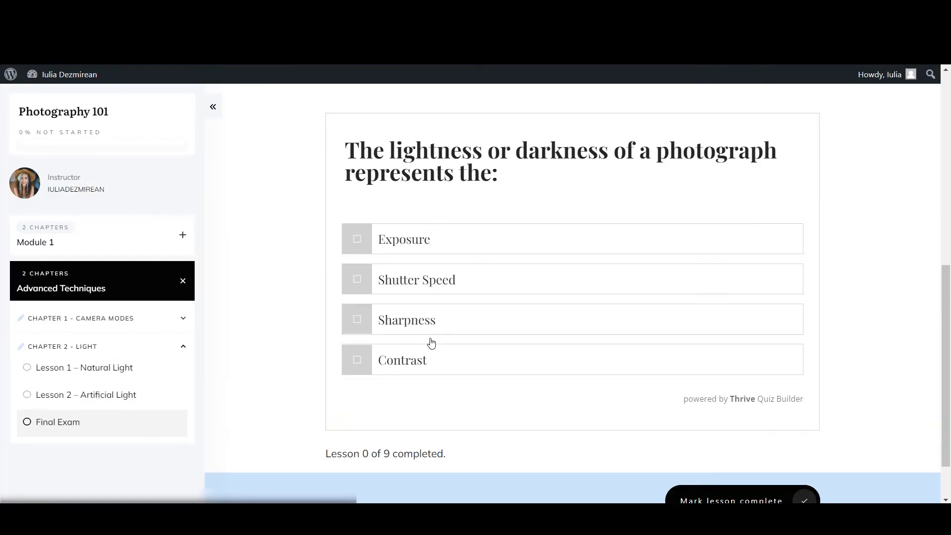
Step: Answer the final exam quiz questions, choosing "f" for what aperture is measured in
click(431, 322)
click(431, 253)
click(448, 257)
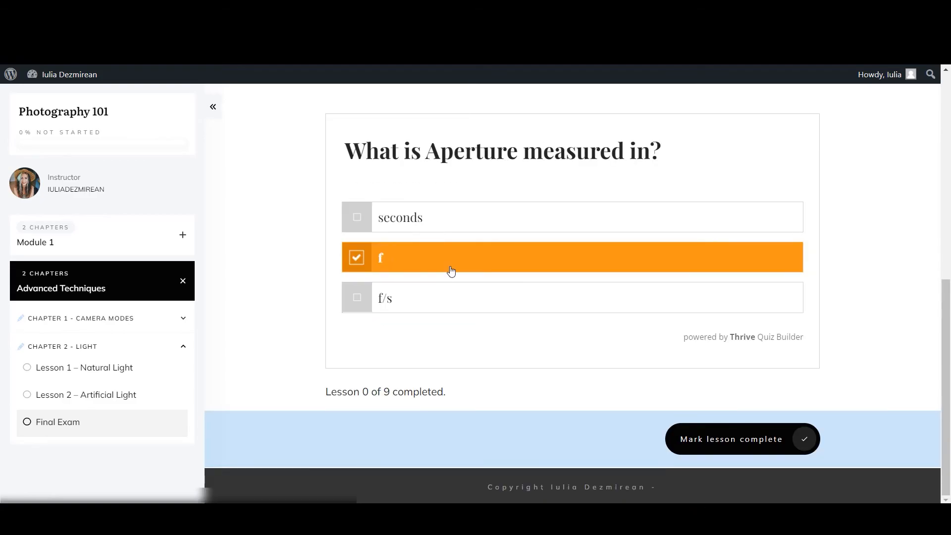
click(471, 320)
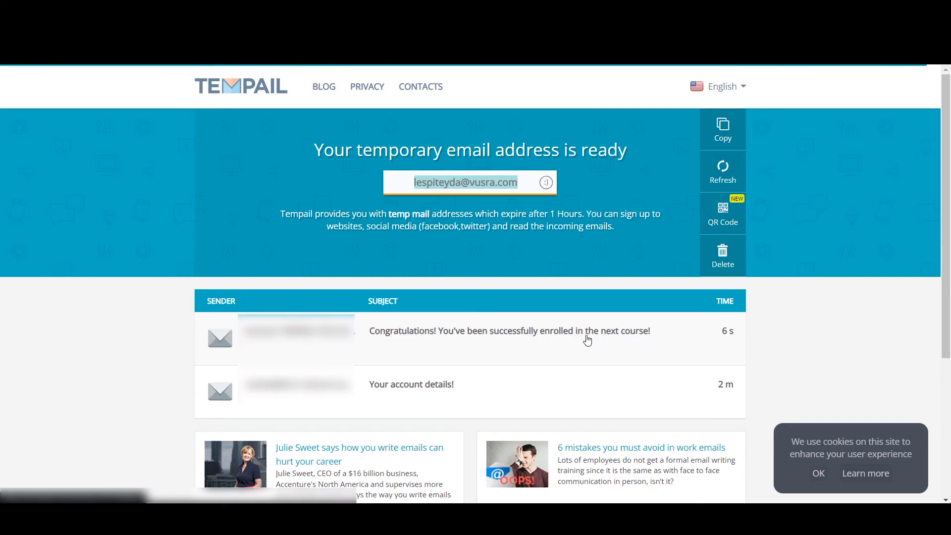
Step: Switch to the Tempail inbox and open the email congratulating the student on enrollment in the next course
click(419, 343)
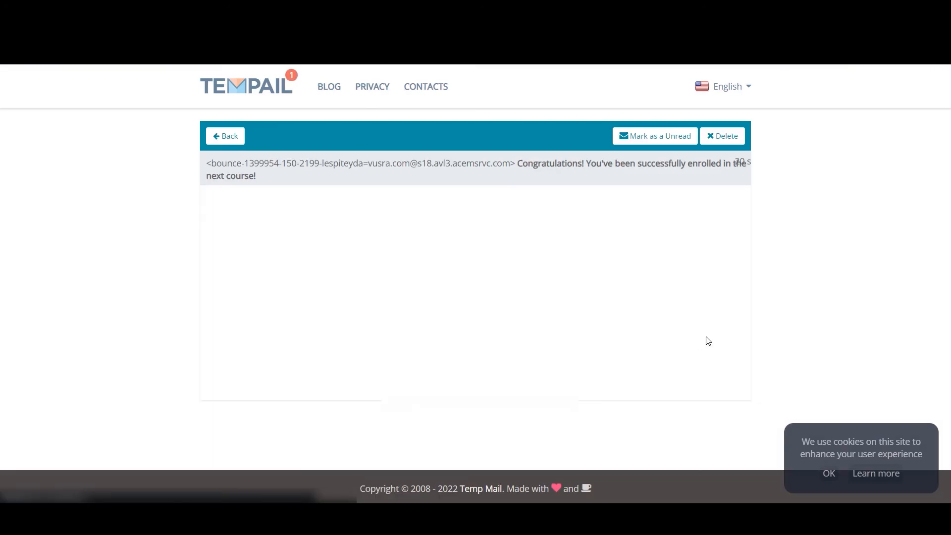